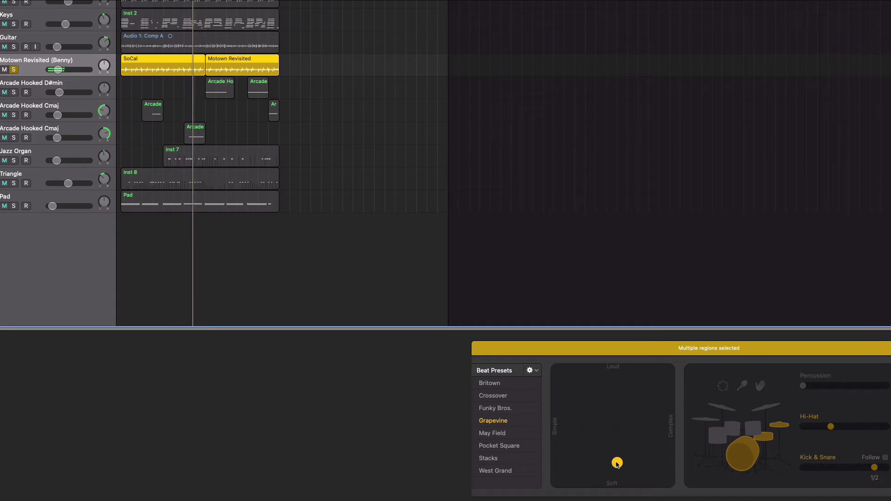
- Try the drummer's beat puck nearer loud and complex, undo that move, and lower the Kick & Snare variation to about midway
left_click_drag(617, 462, 661, 392)
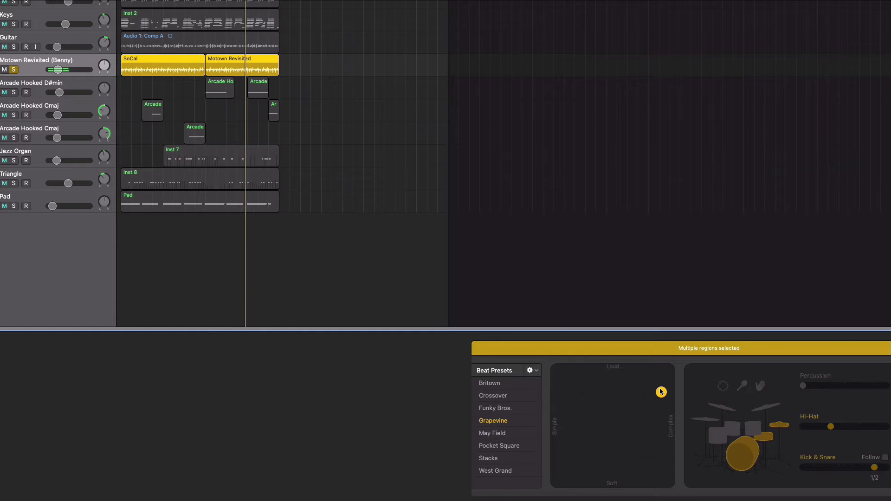
key("super+z")
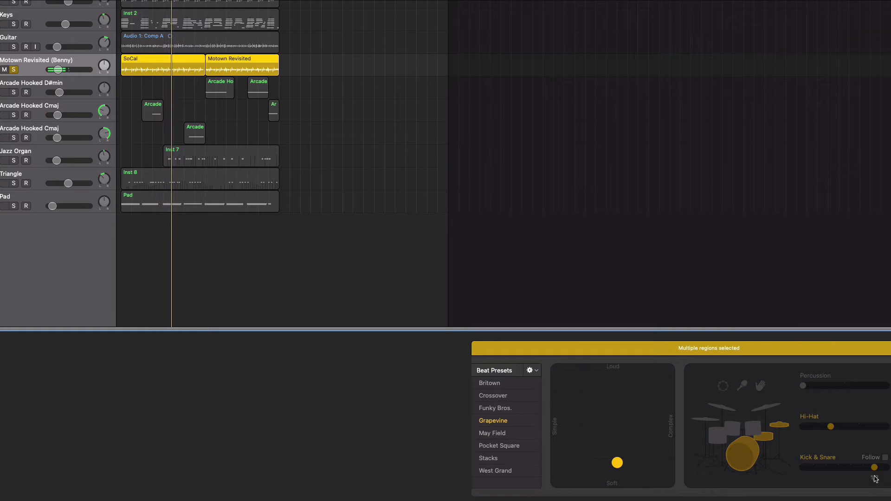
left_click_drag(874, 467, 838, 472)
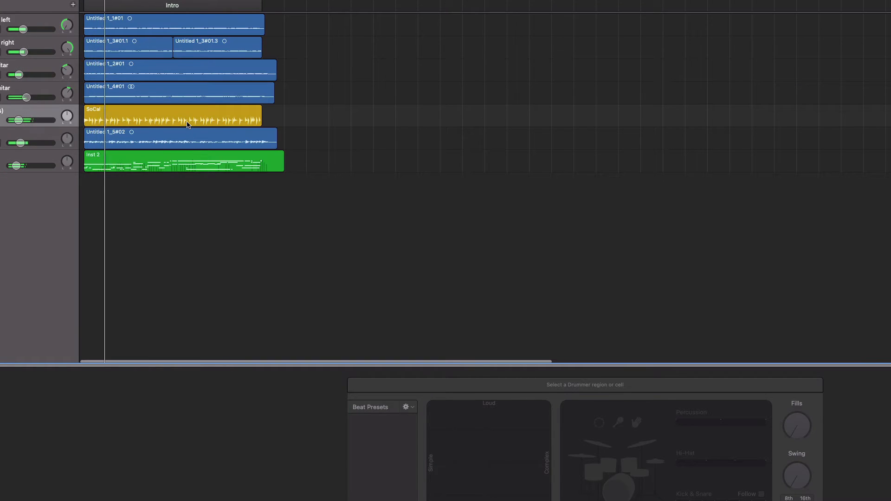
- Play back the soloed keys, guitar and drum tracks, listening to them together with the Analog Warm Bass
left_click(188, 123)
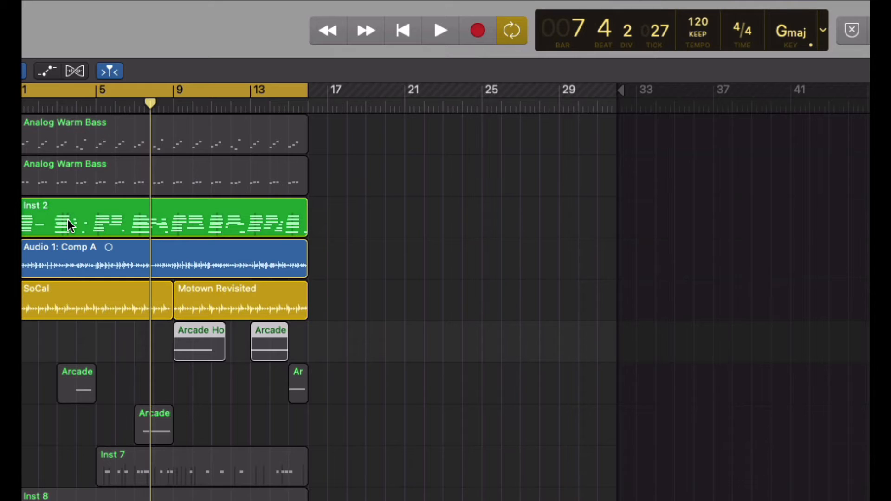
left_click(440, 40)
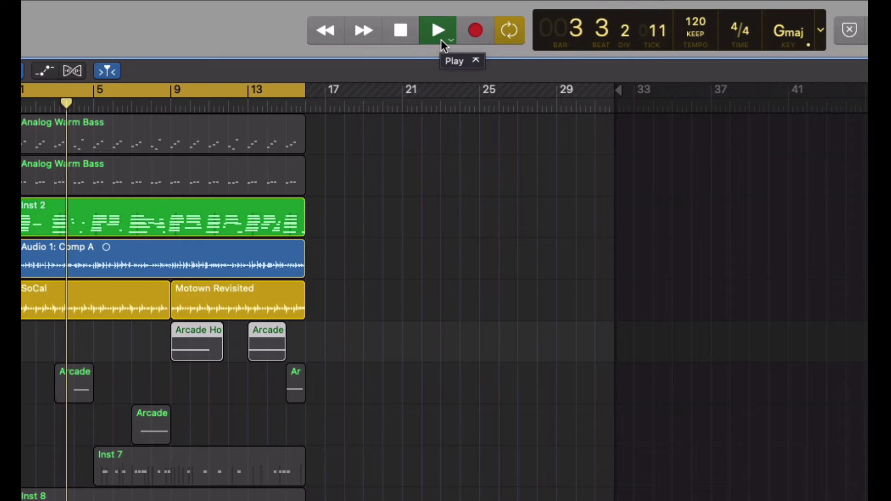
left_click(440, 39)
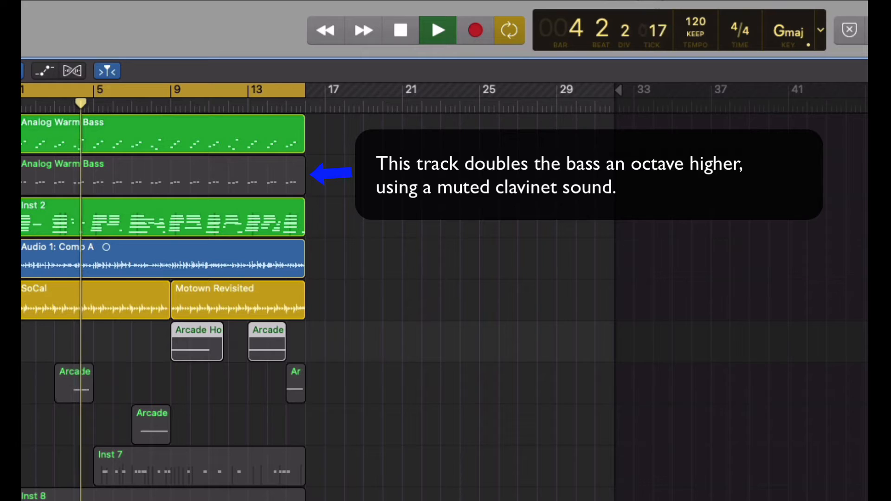
key("space")
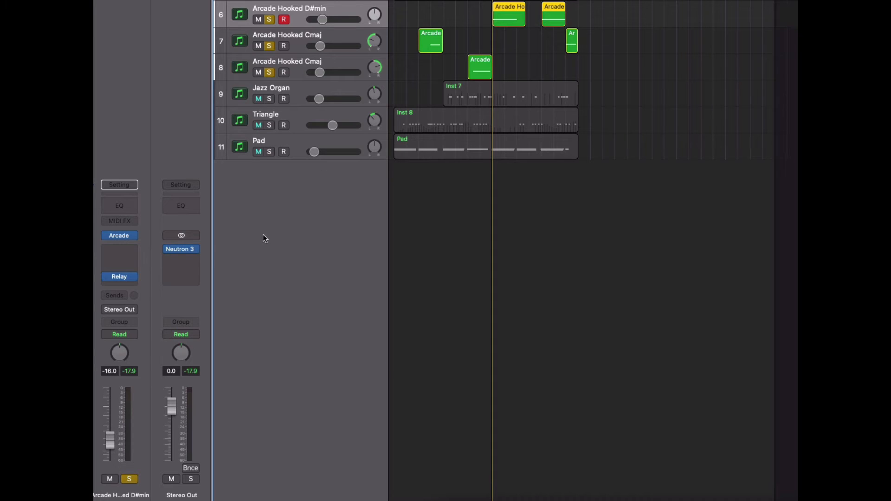
- Open the Arcade instrument on the Arcade Hooked D#min track and set its session key to D# minor
mouse_move(118, 239)
left_click(121, 236)
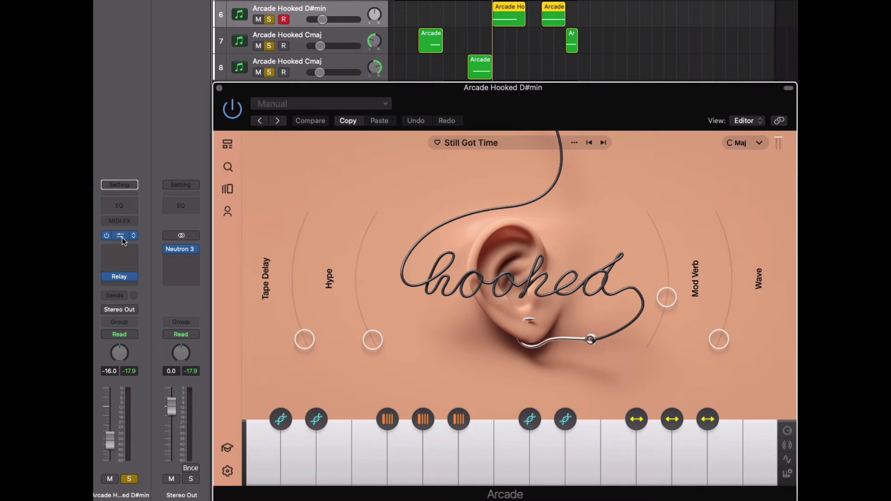
left_click(759, 143)
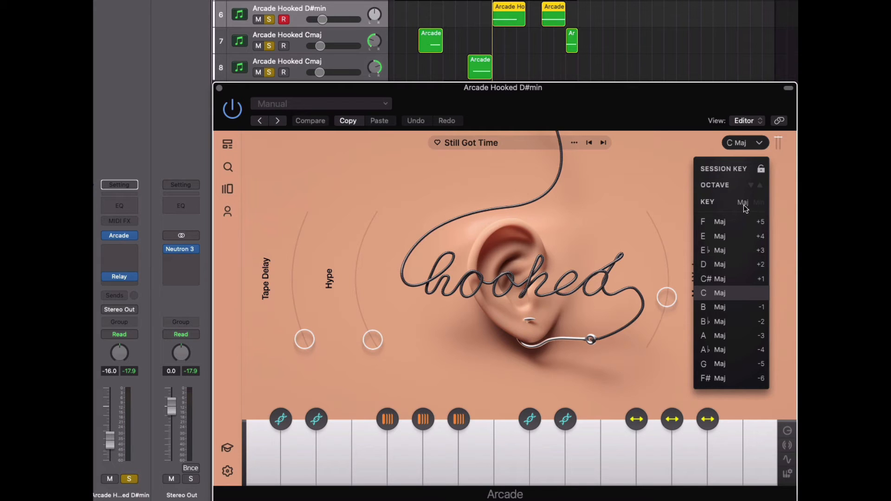
left_click(759, 203)
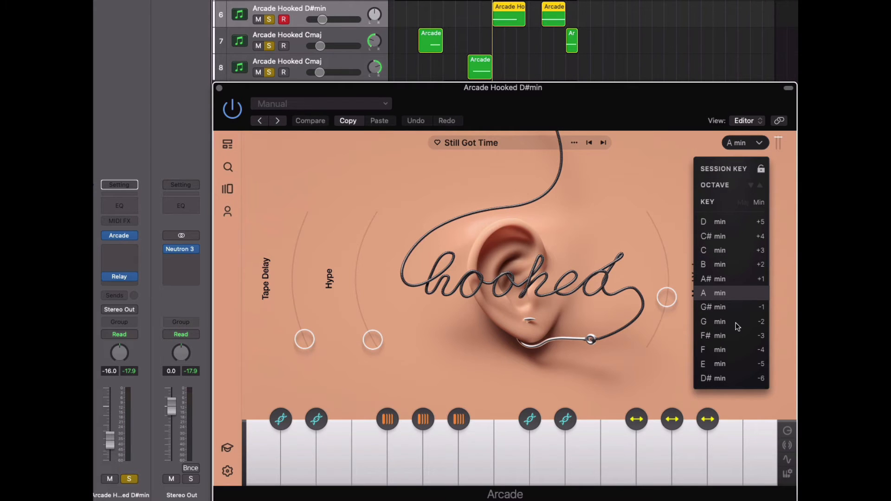
left_click(722, 384)
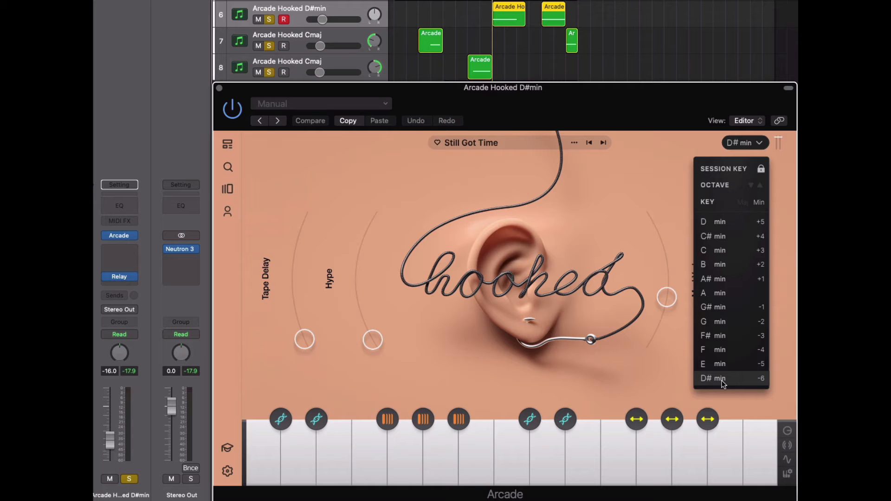
left_click(646, 213)
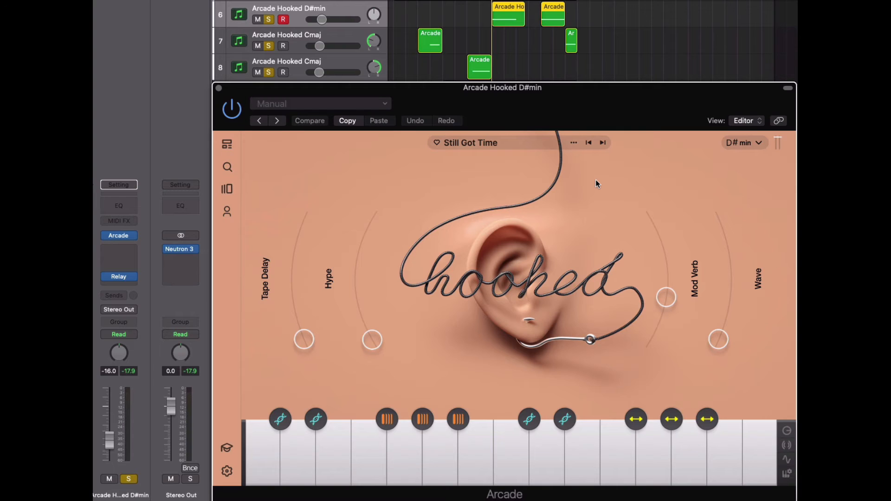
- Select the first Arcade Hooked Cmaj track and set the key in the open Arcade window to A minor
left_click(229, 43)
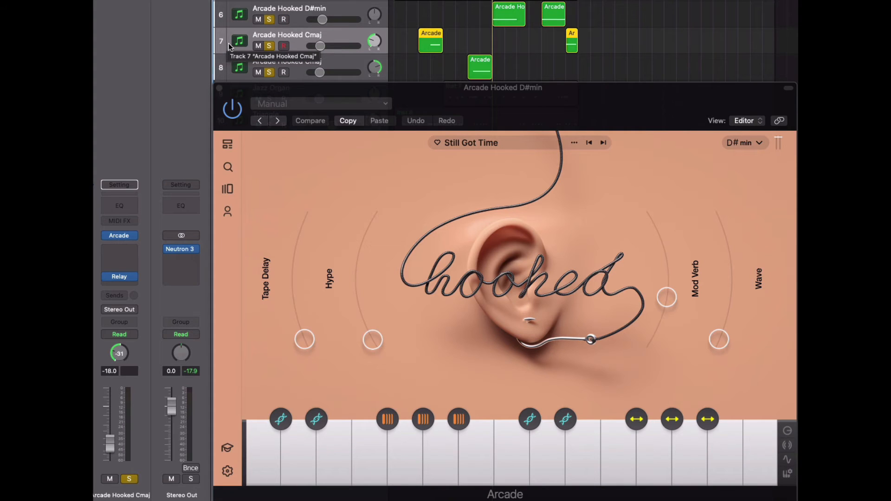
left_click(755, 145)
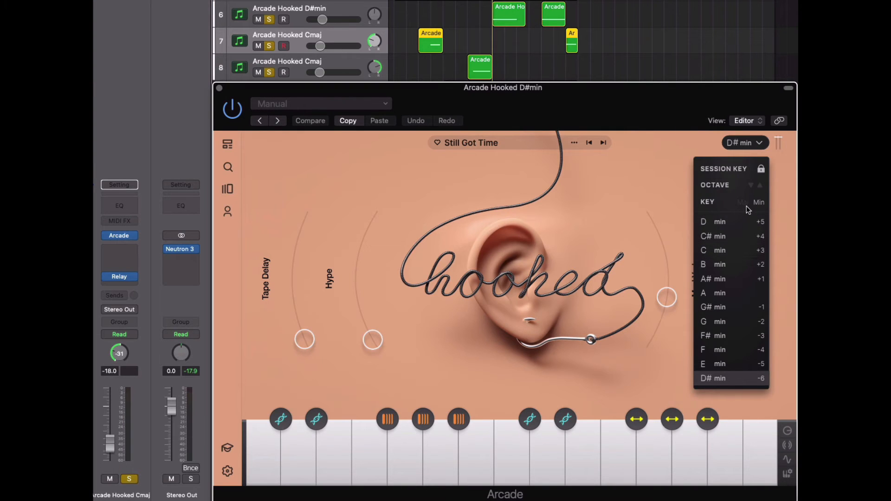
left_click(721, 292)
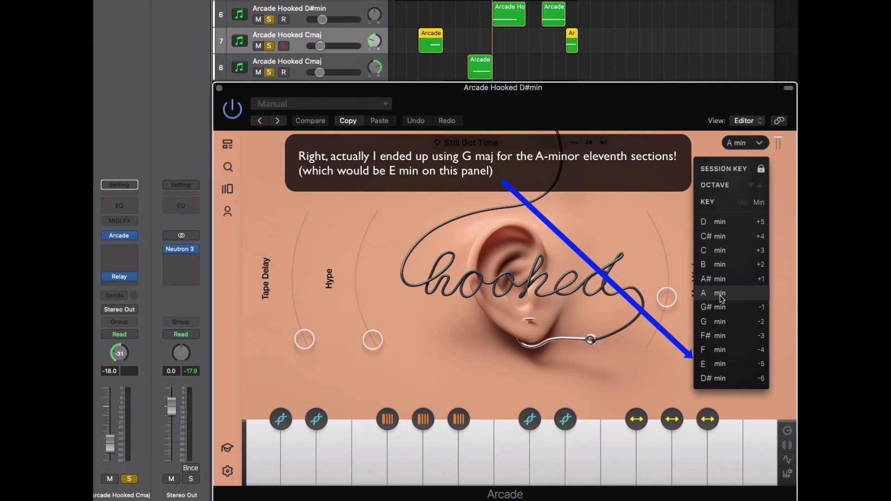
left_click(744, 147)
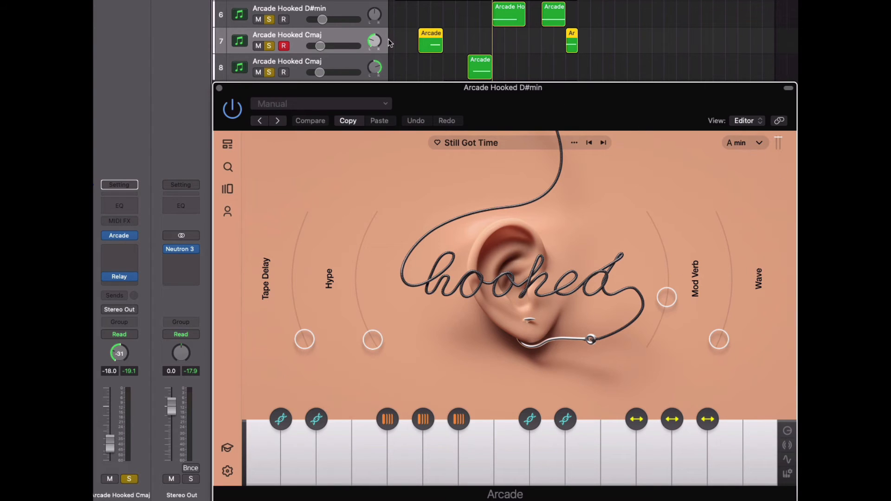
- Switch through the second Arcade Hooked Cmaj track back to the D#min track and play the Arcade parts with the soloed Keys
left_click(407, 68)
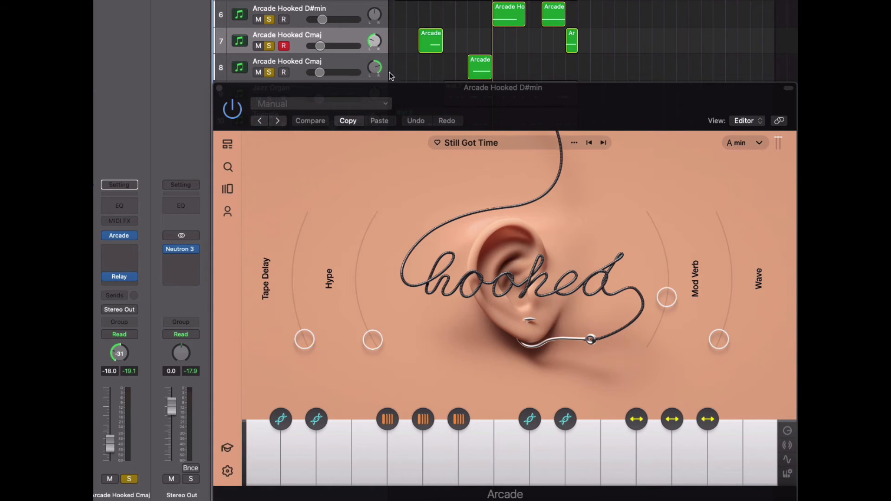
left_click(228, 70)
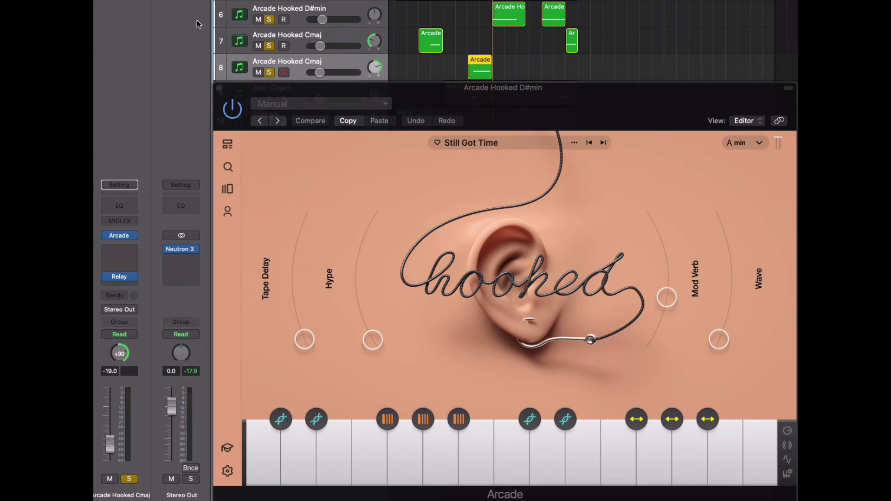
left_click(223, 20)
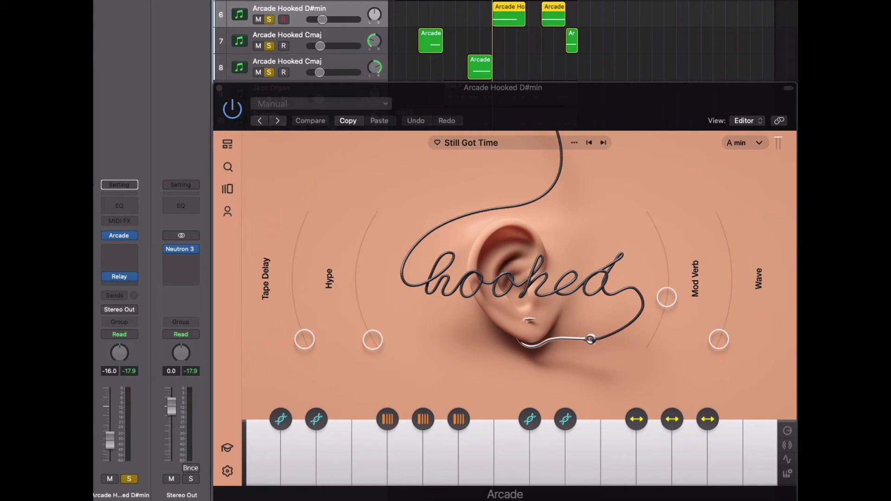
key("space")
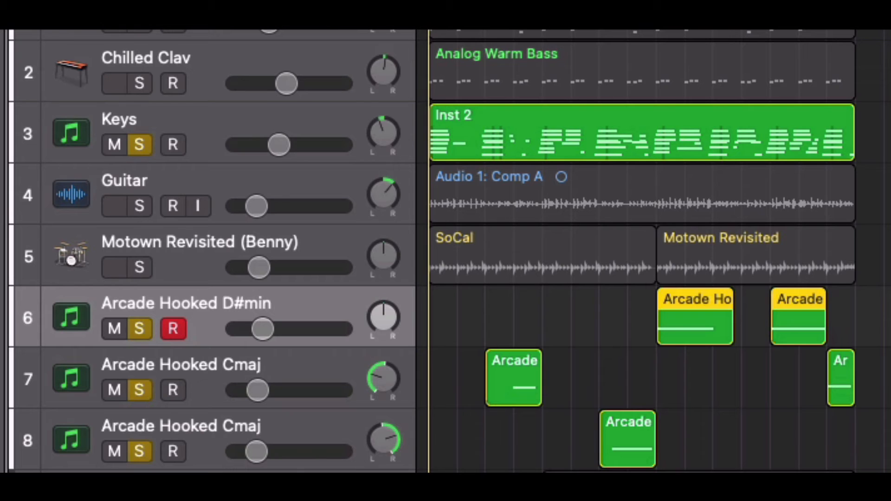
key("space")
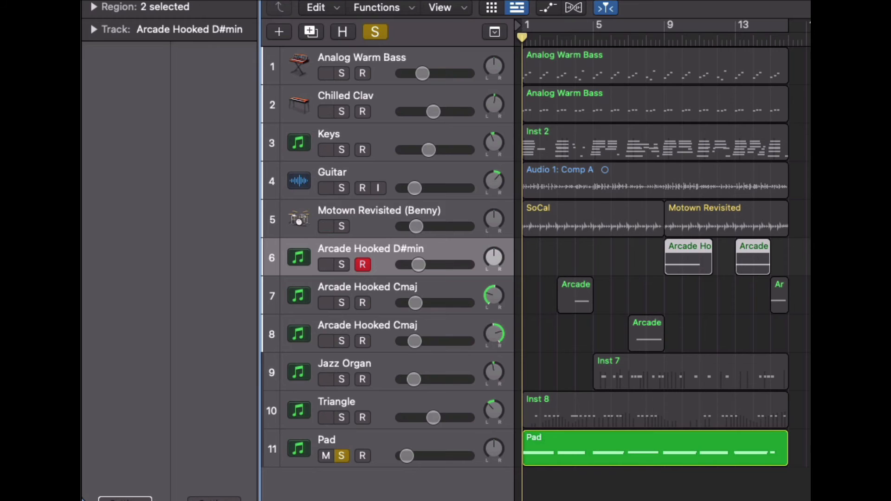
- Play and select the soloed Pad track, return to the project start, and turn off its solo
key("space")
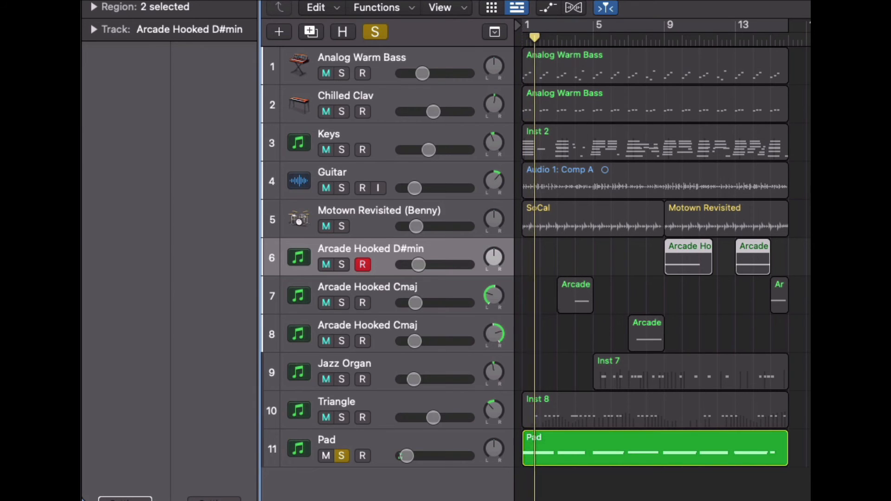
left_click(275, 460)
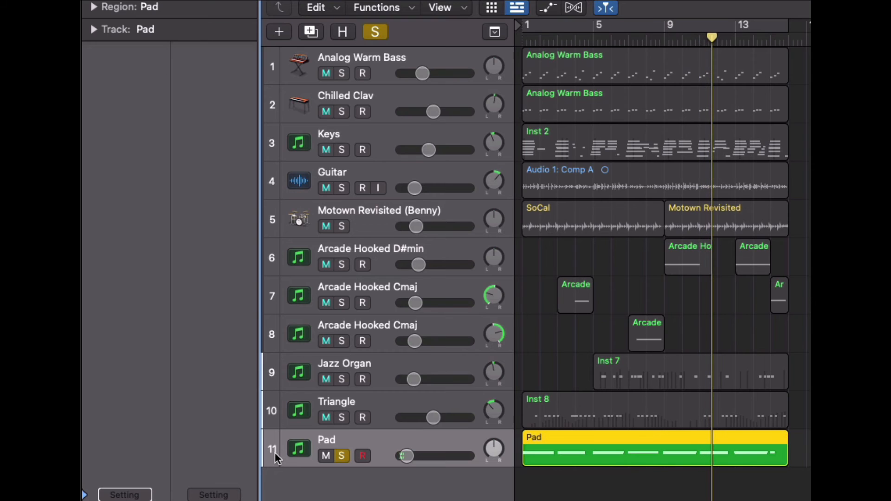
key("Return")
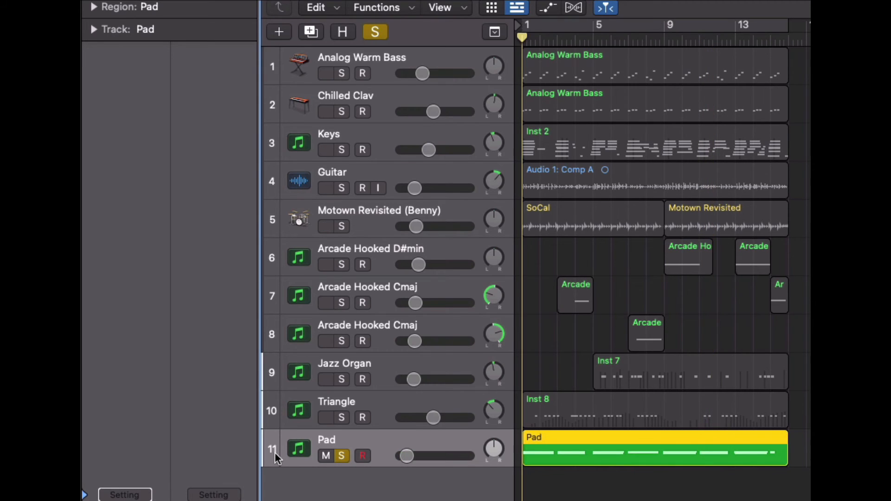
left_click(343, 454)
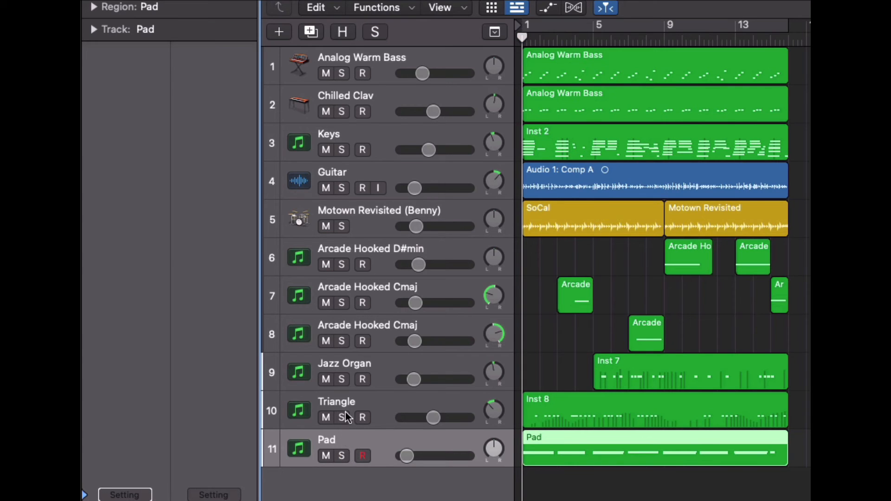
- Select the Triangle track and view its Spitfire Audio instrument window, closing it when done
left_click(284, 415)
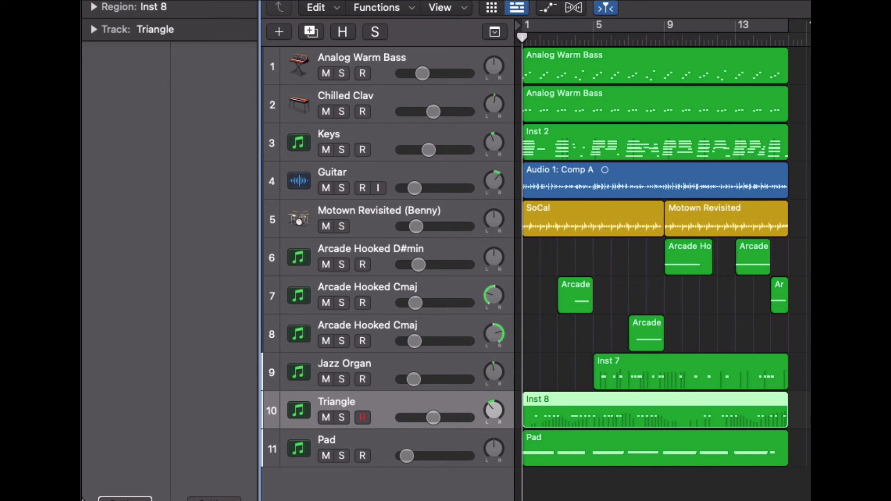
key("v")
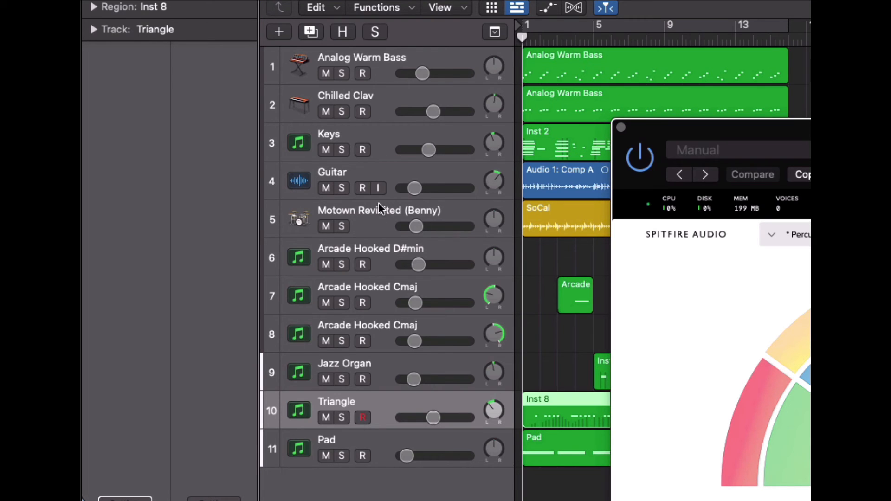
left_click(621, 127)
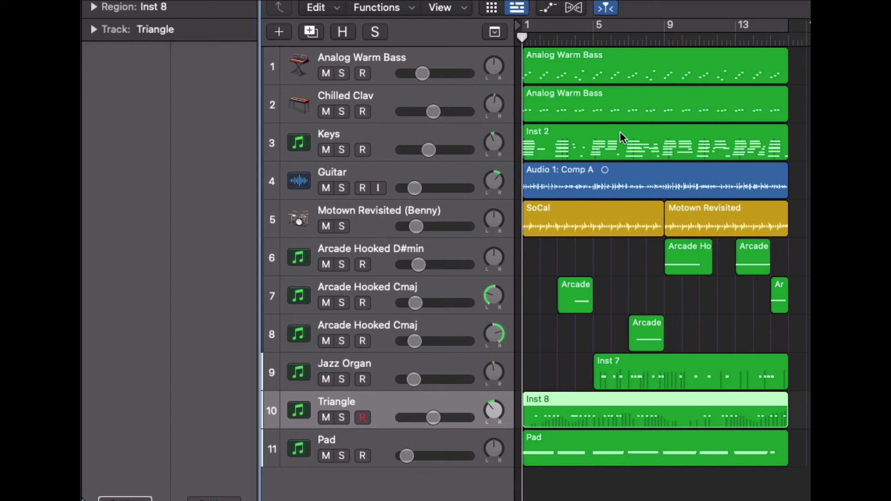
- Listen to the Triangle track in solo and turn its solo off again
left_click(341, 417)
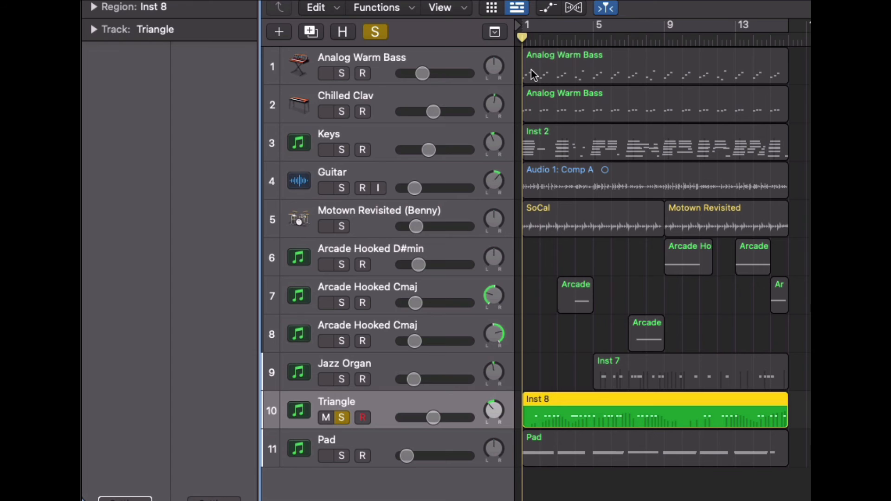
key("r")
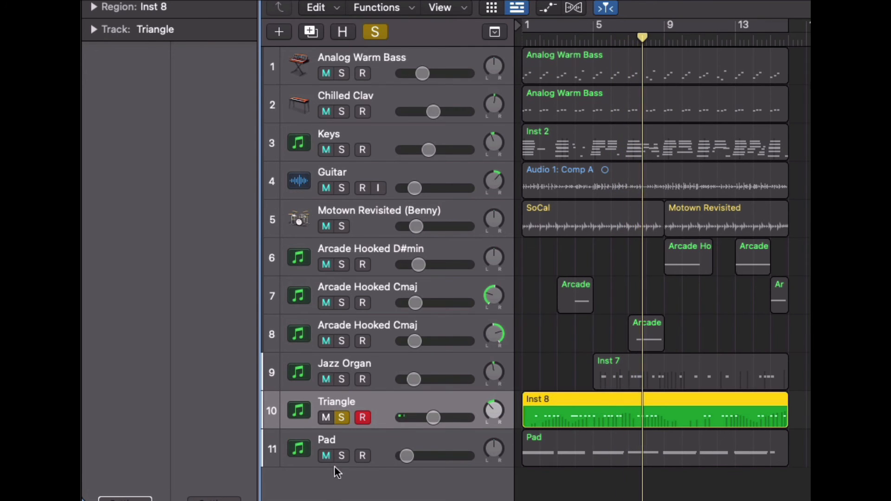
left_click(341, 417)
- Select the Jazz Organ track, play the project from bar 5, and solo the organ
left_click_drag(652, 42, 593, 42)
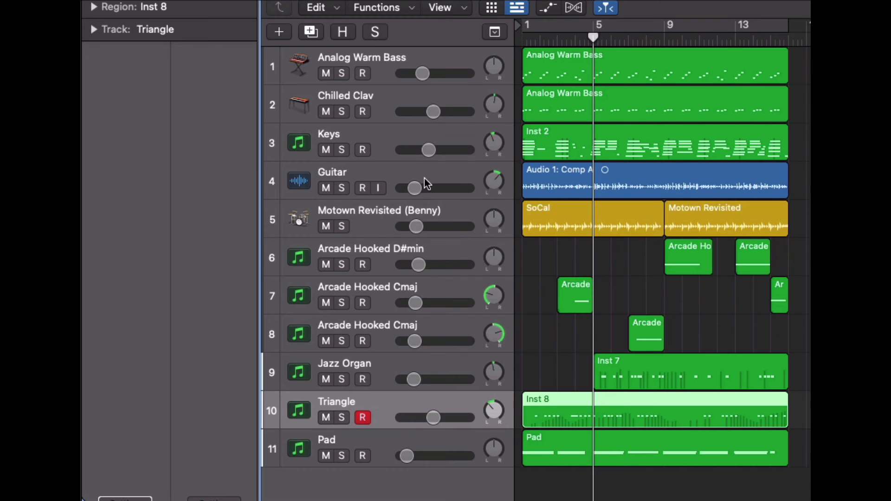
left_click(273, 372)
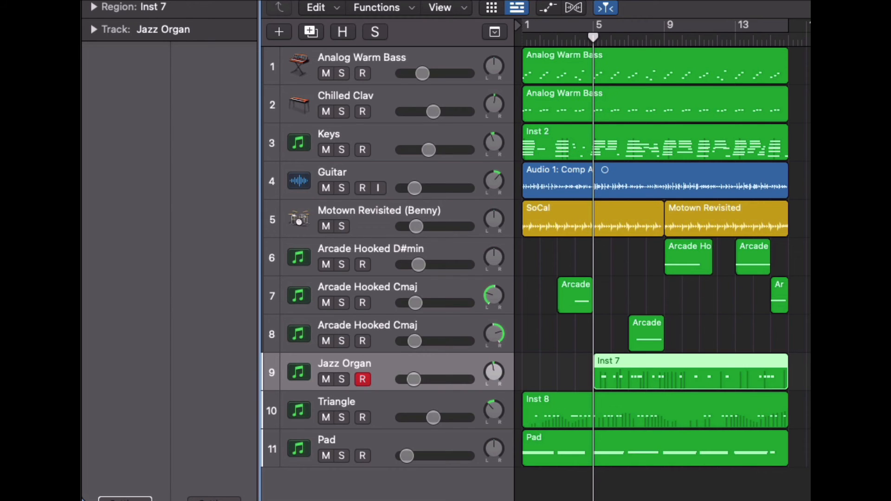
key("space")
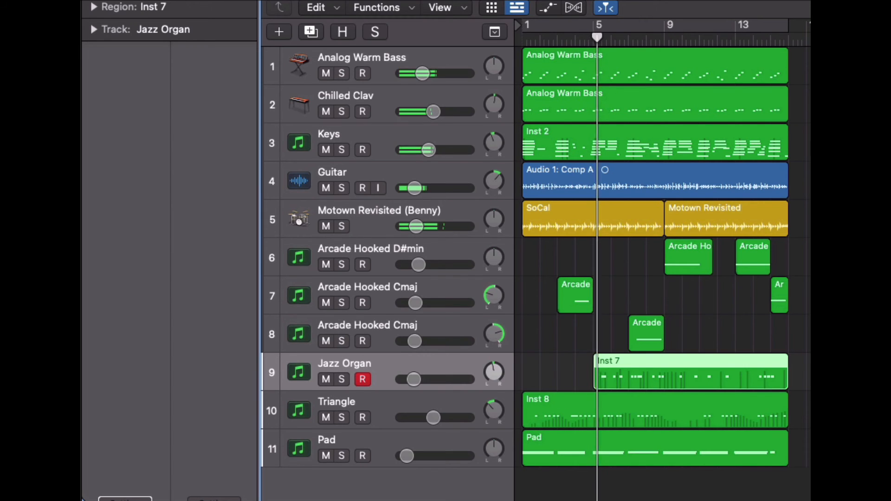
left_click(342, 379)
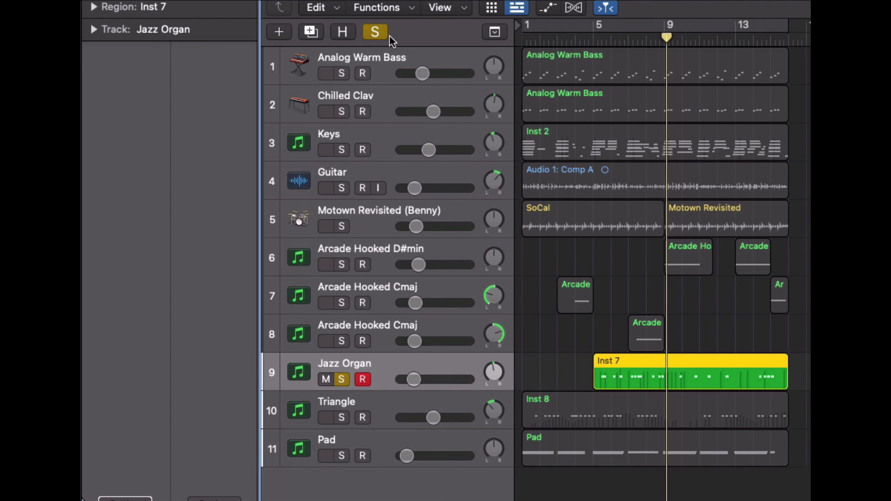
- Clear all track solos and play the full arrangement from the beginning
left_click(373, 35)
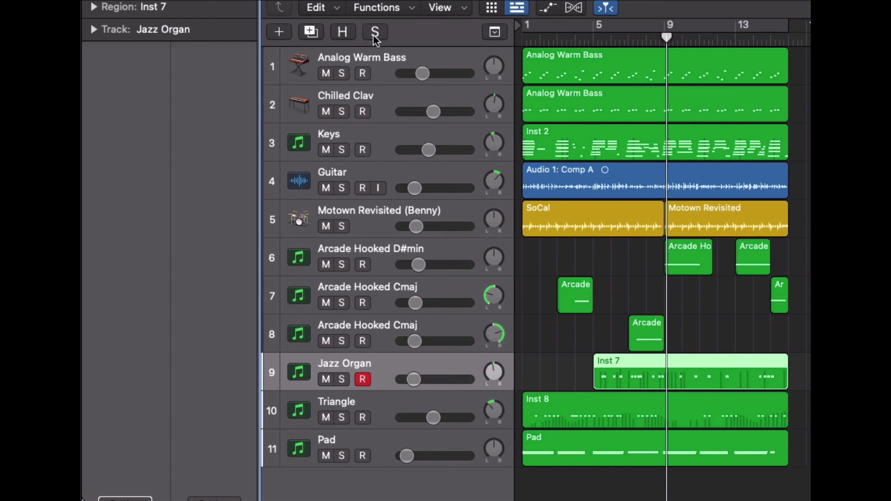
key("Return")
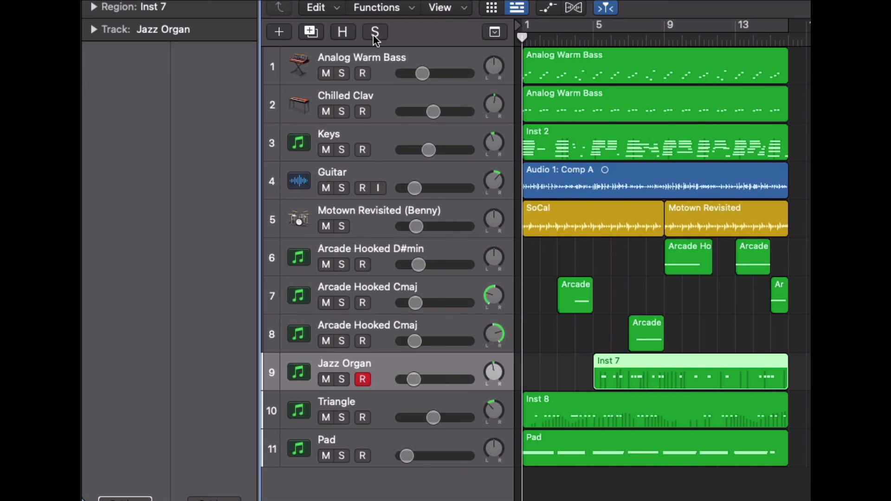
key("space")
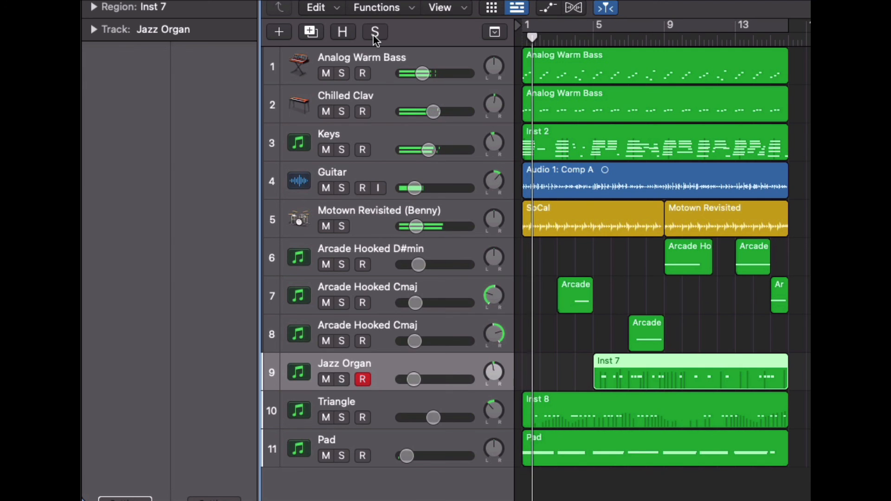